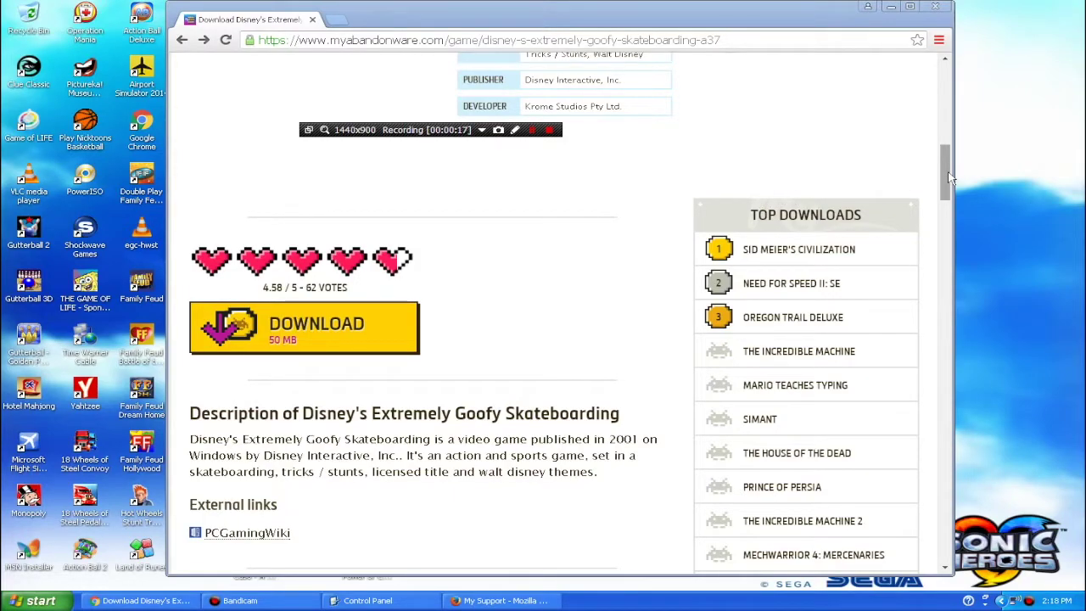
# - Type 'Disney's Extremely Goofy Skateboarding' into the MyAbandonware site search box
pyautogui.moveTo(948, 176); pyautogui.dragTo(946, 55)
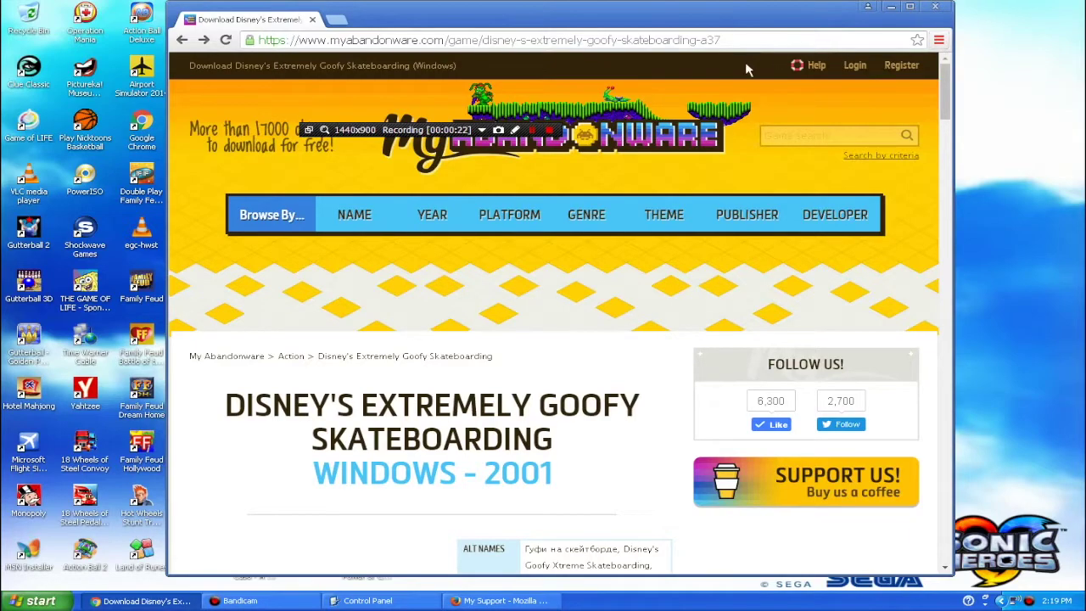
pyautogui.click(789, 132)
pyautogui.write("isney's extremely goofy skatebo")
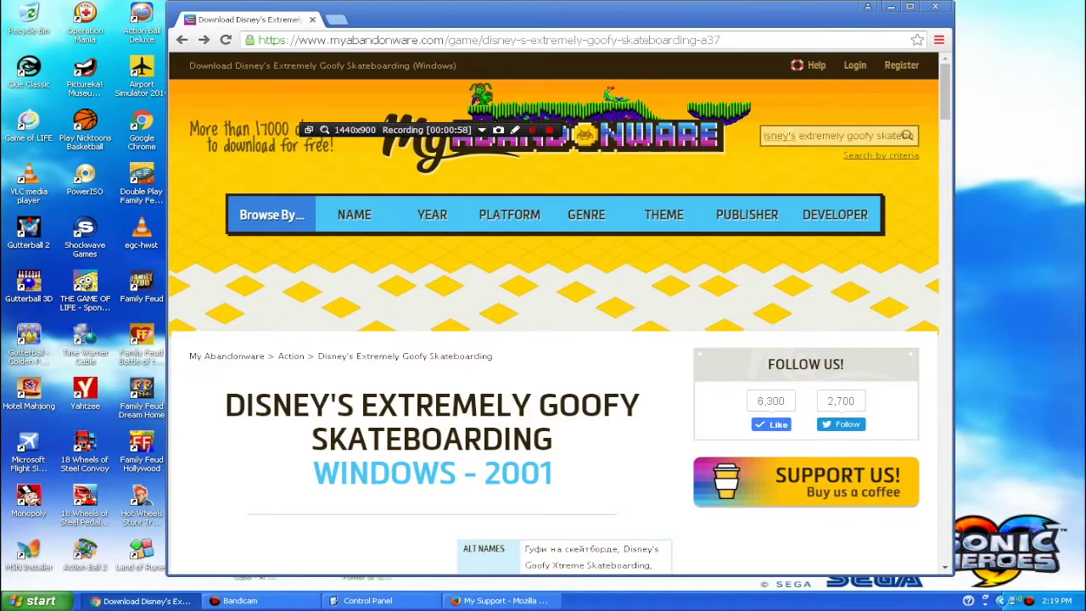
pyautogui.write('ardi')
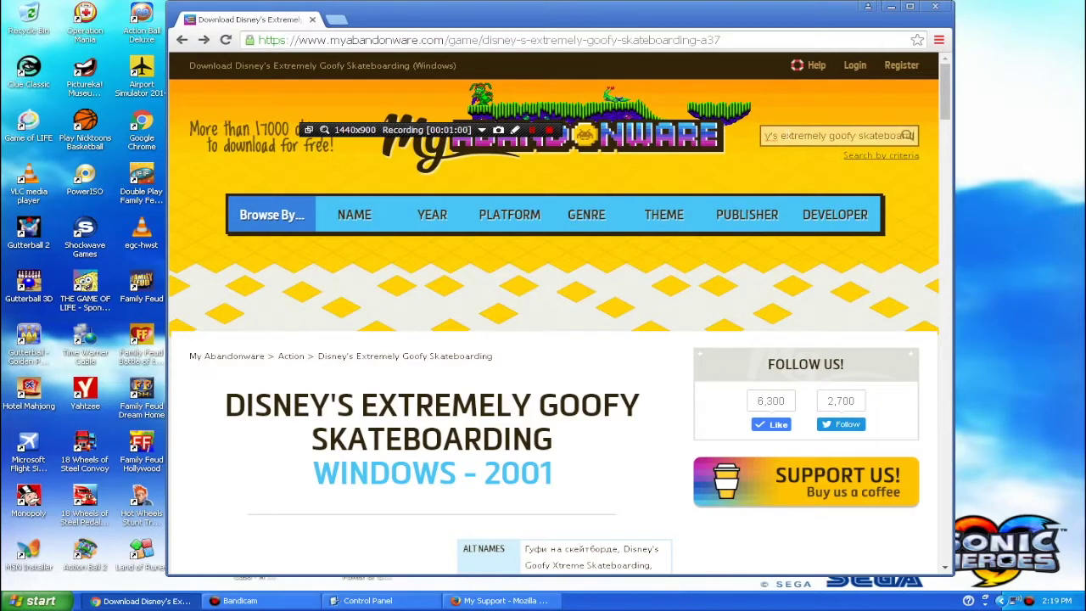
pyautogui.write('ng')
# - Submit the search and open the game's page from the single matching result
pyautogui.press('Return')
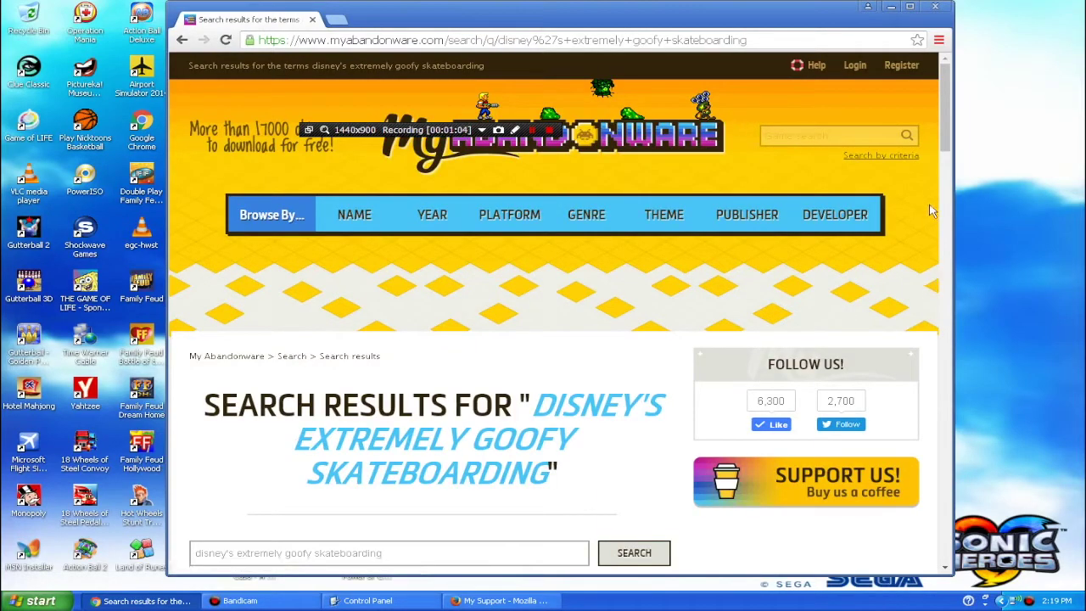
pyautogui.moveTo(949, 158); pyautogui.dragTo(949, 253)
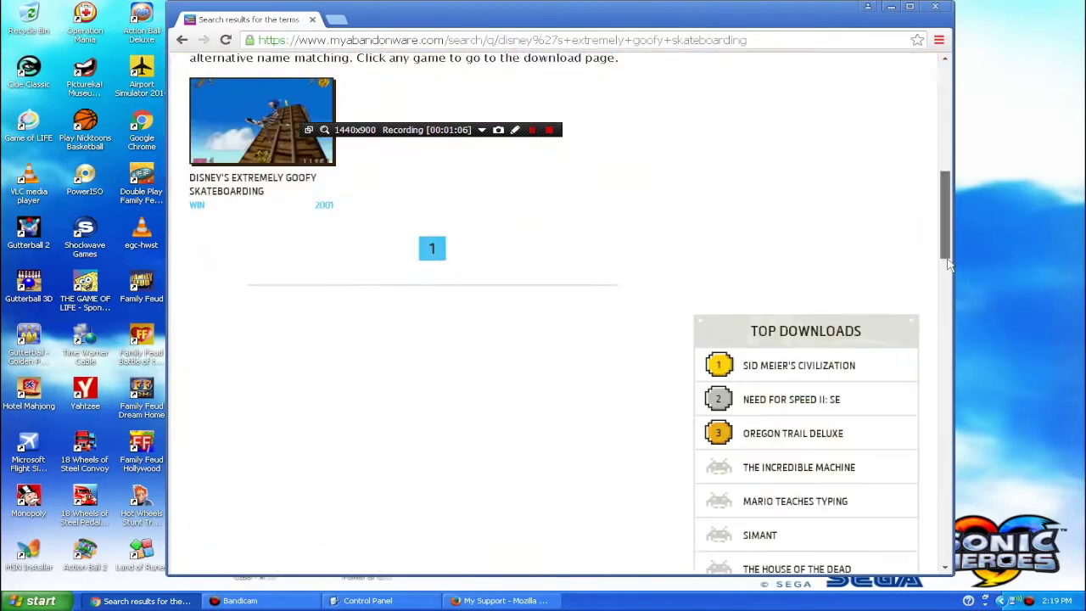
pyautogui.scroll(1, 941, 226)
pyautogui.scroll(2, 940, 226)
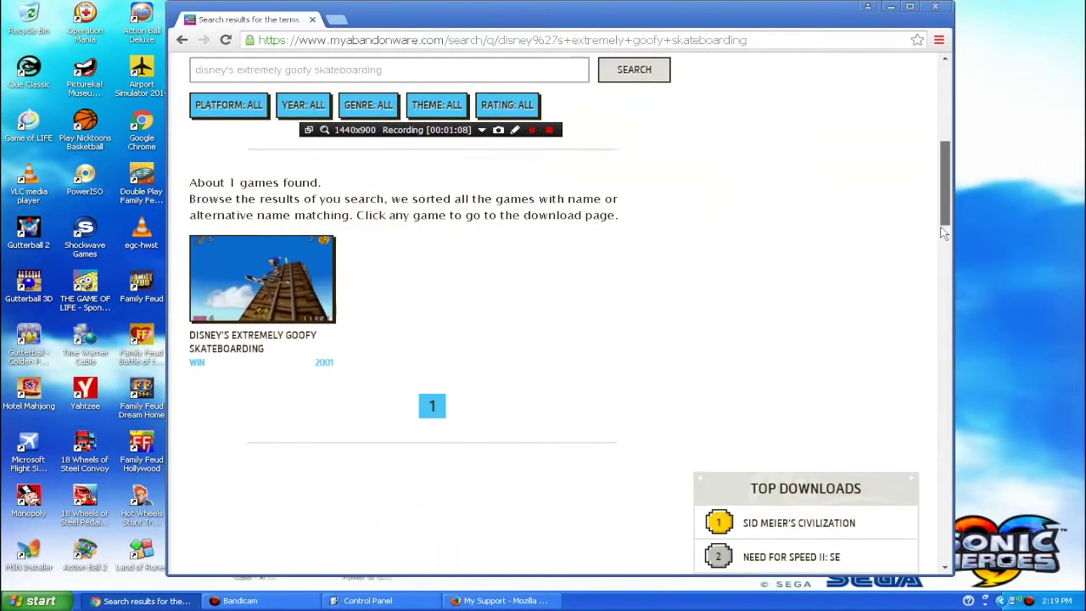
pyautogui.click(313, 287)
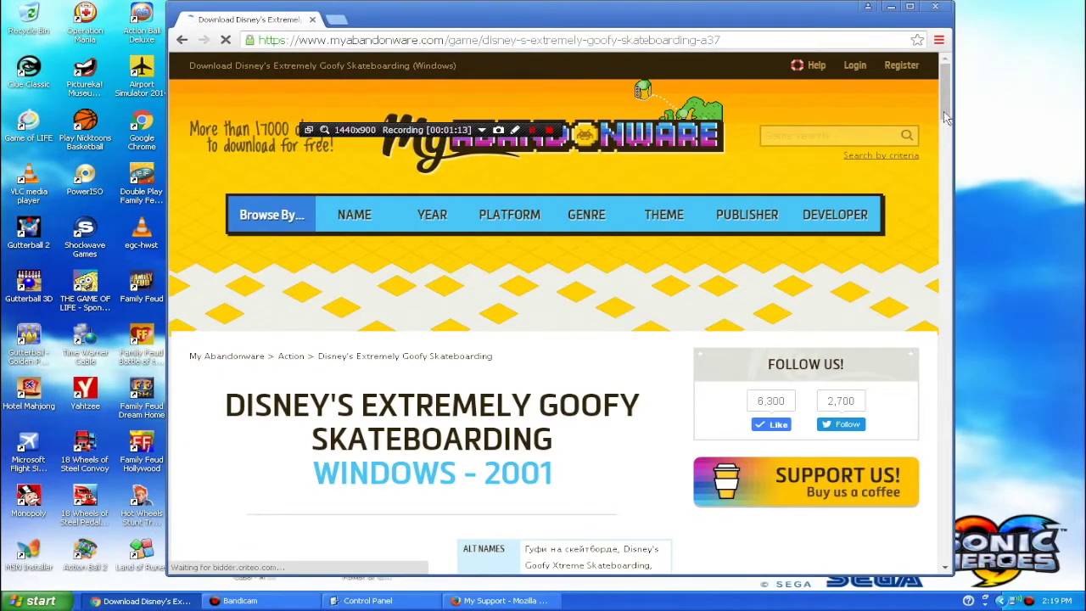
pyautogui.scroll(-10, 947, 113)
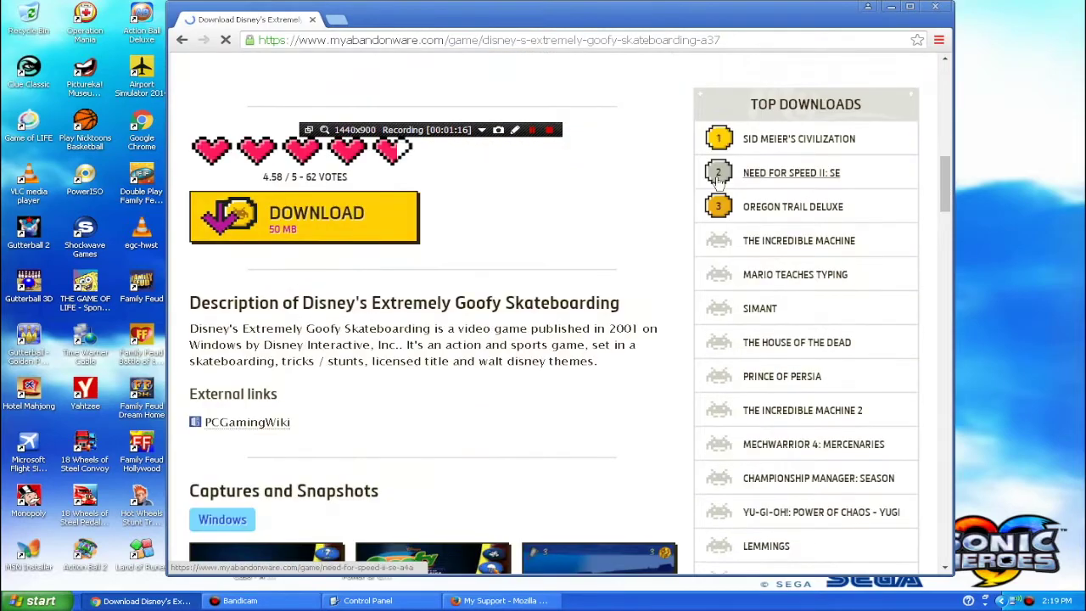
# - Download the game's Windows version zip and open it once finished
pyautogui.click(298, 216)
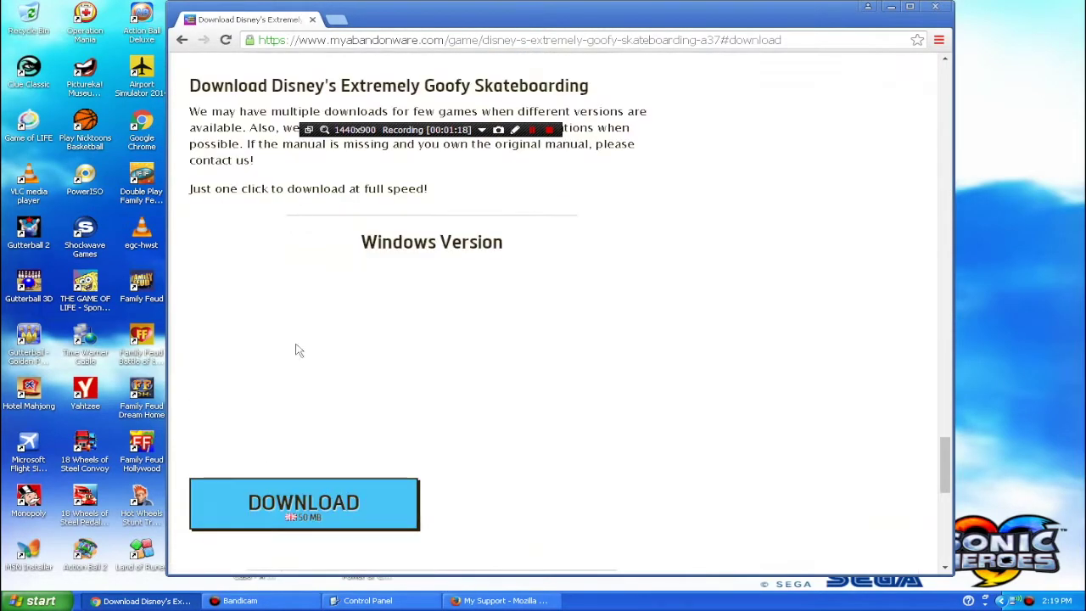
pyautogui.click(283, 526)
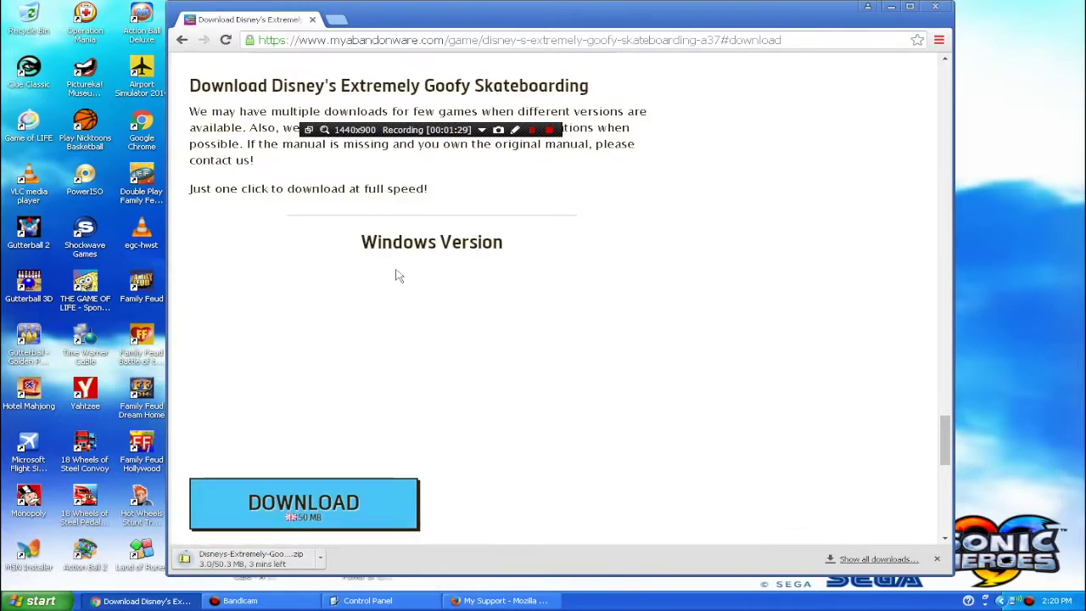
pyautogui.click(532, 130)
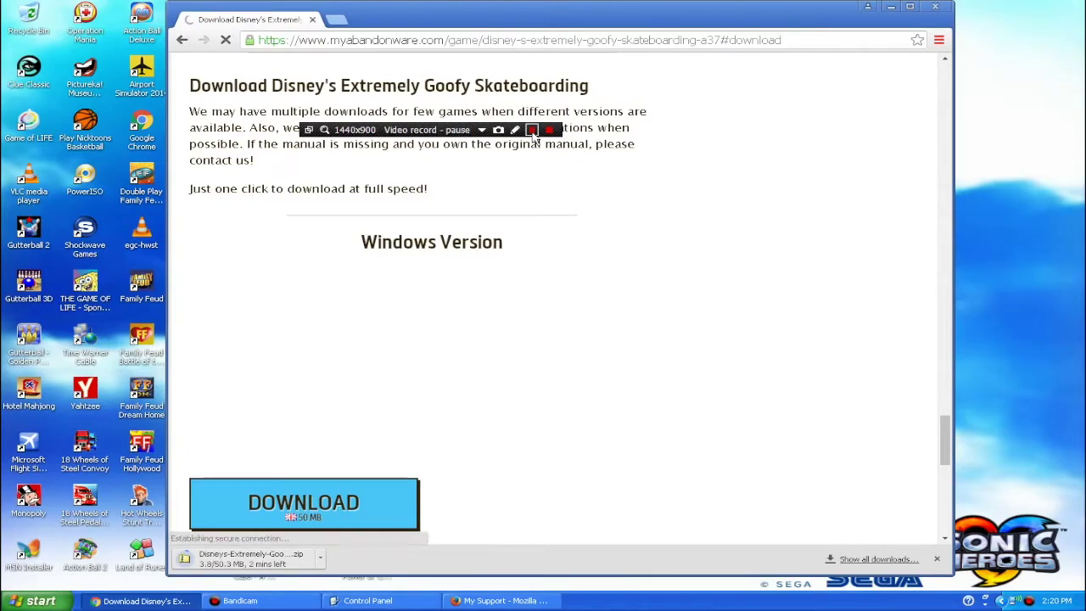
pyautogui.click(532, 130)
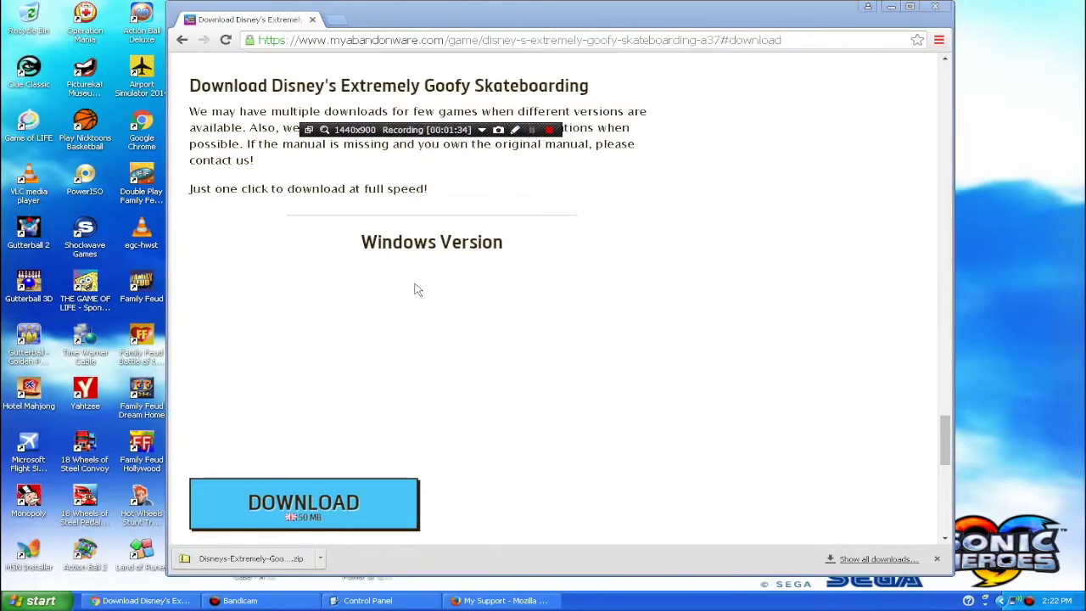
pyautogui.click(240, 558)
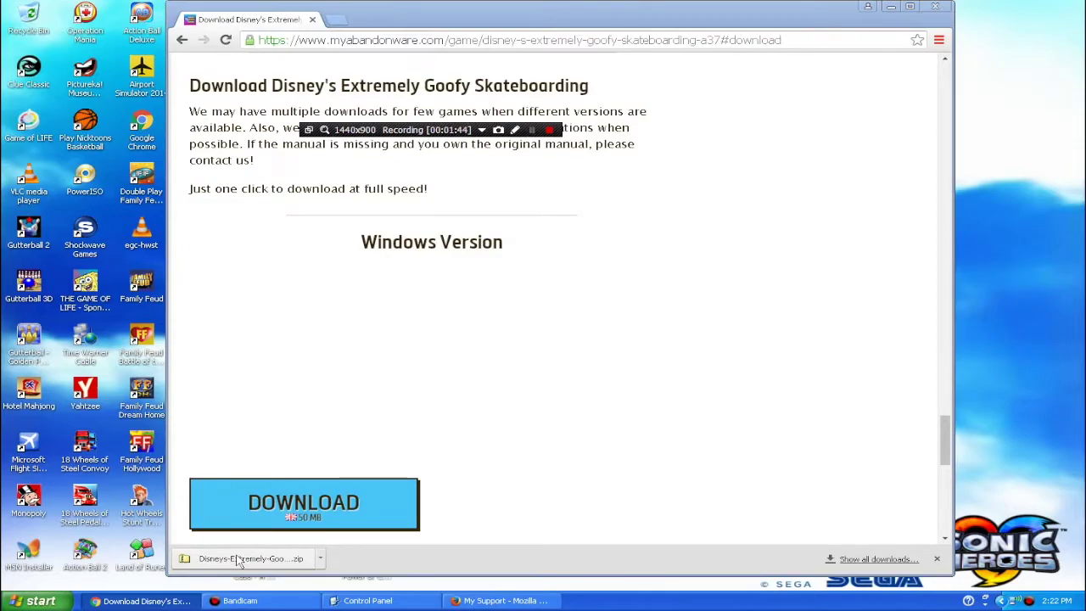
# - Open the zip in Explorer, peek inside its Goofy folder, then return to the top level
pyautogui.click(240, 559)
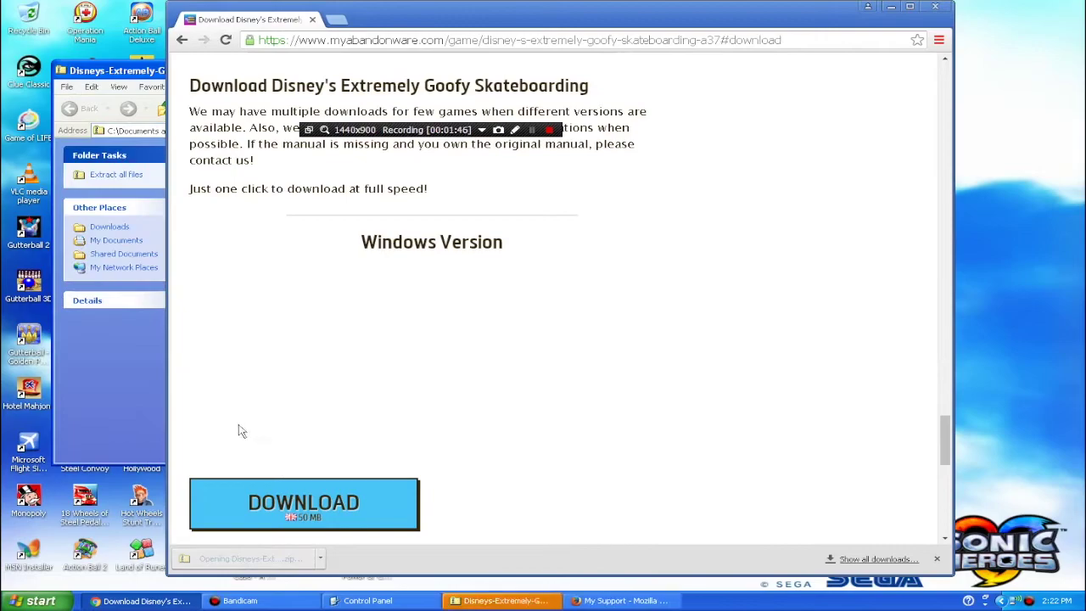
pyautogui.click(107, 416)
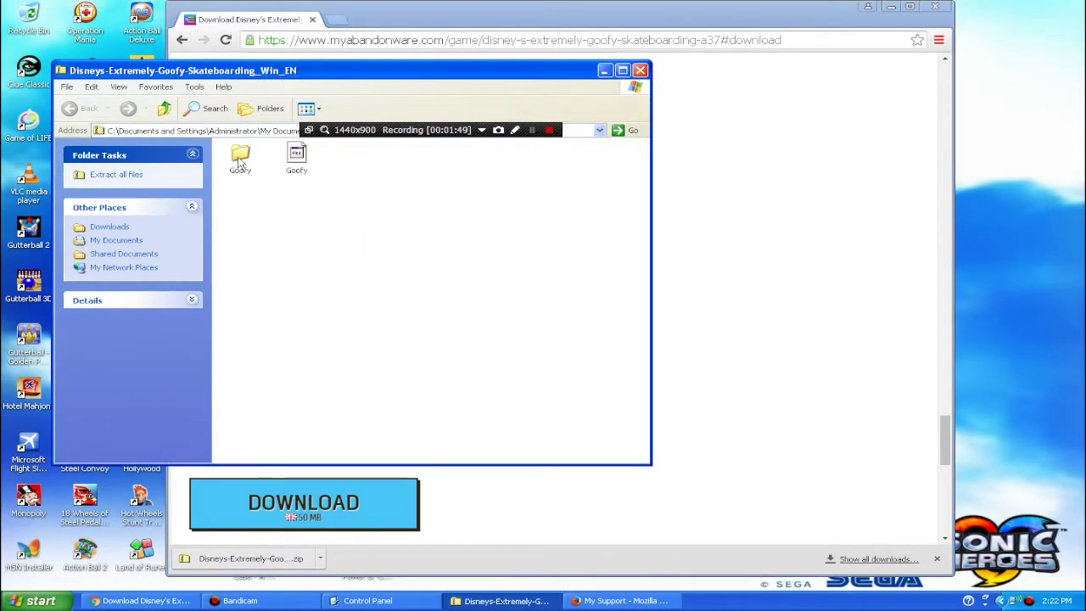
pyautogui.doubleClick(240, 158)
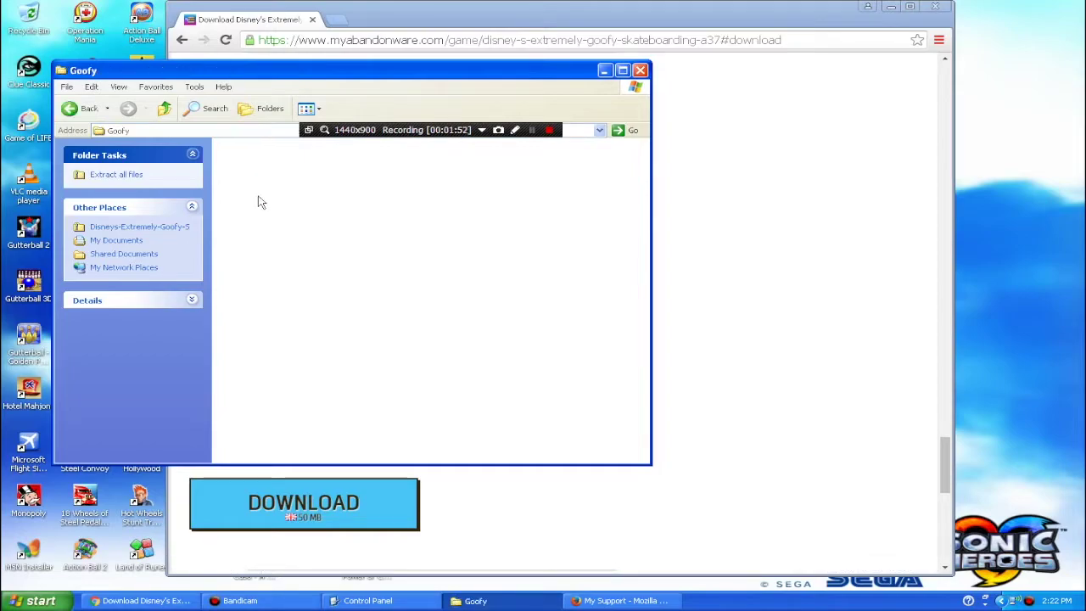
pyautogui.click(75, 111)
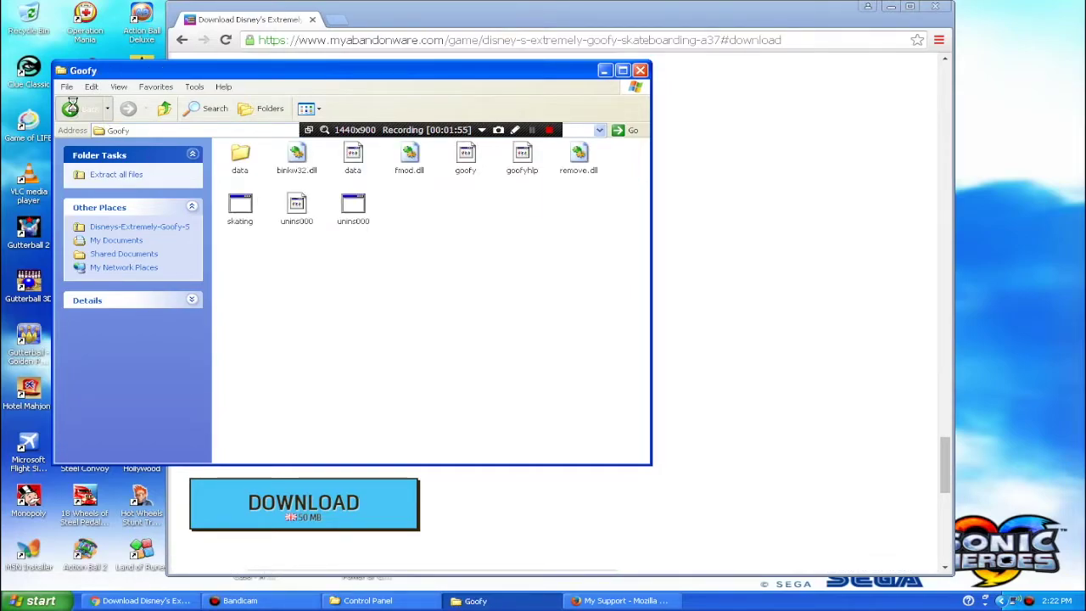
pyautogui.click(323, 222)
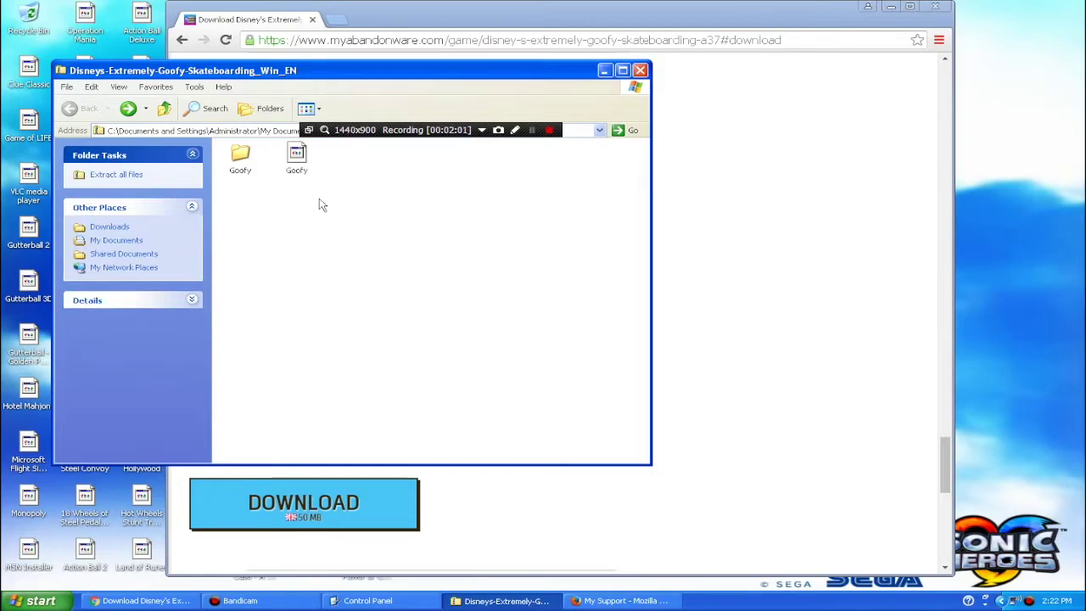
# - Extract all files from the zip into a new Desktop folder named 'Goofy'
pyautogui.click(108, 176)
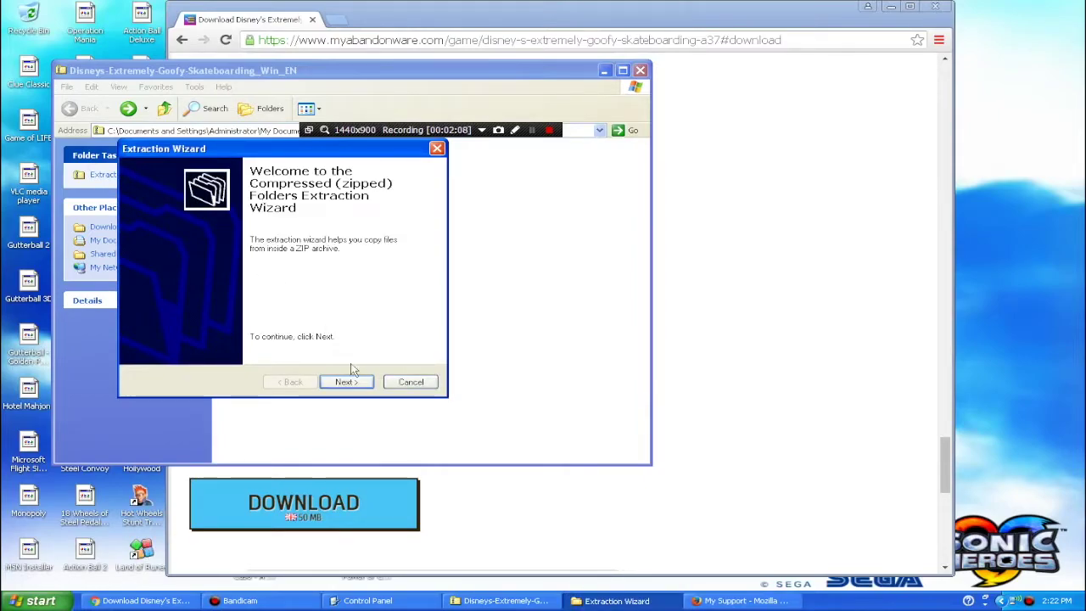
pyautogui.click(346, 382)
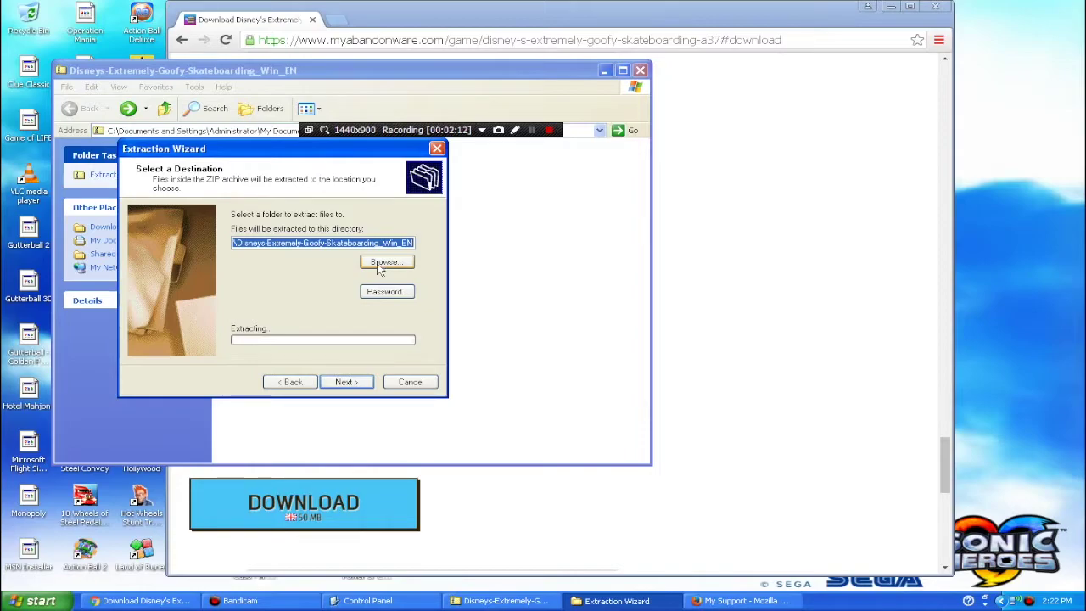
pyautogui.click(379, 264)
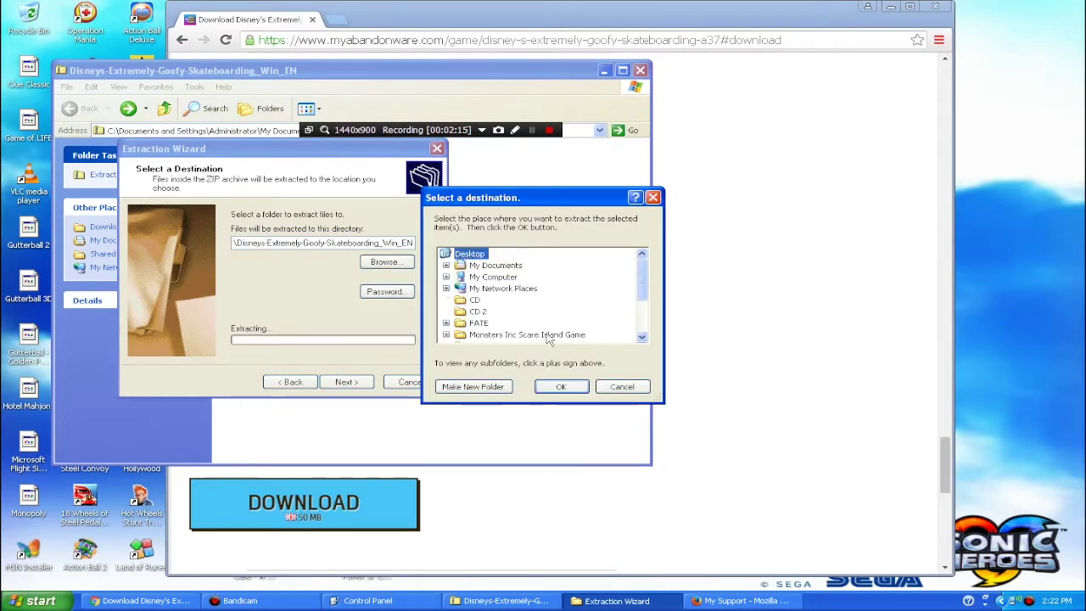
pyautogui.click(472, 387)
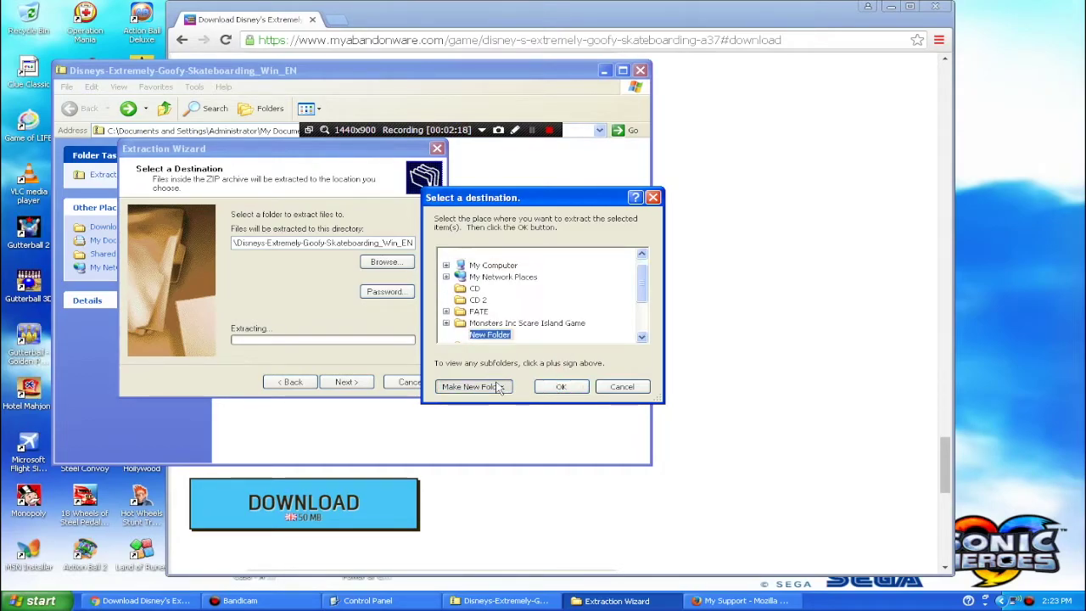
pyautogui.write('Goo')
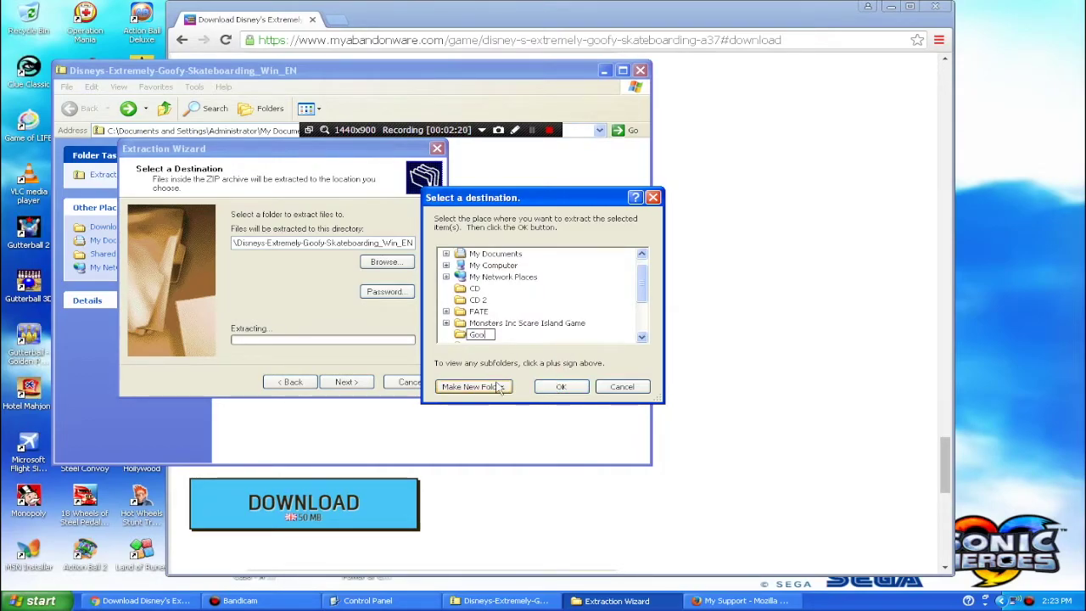
pyautogui.write('fy')
pyautogui.click(561, 386)
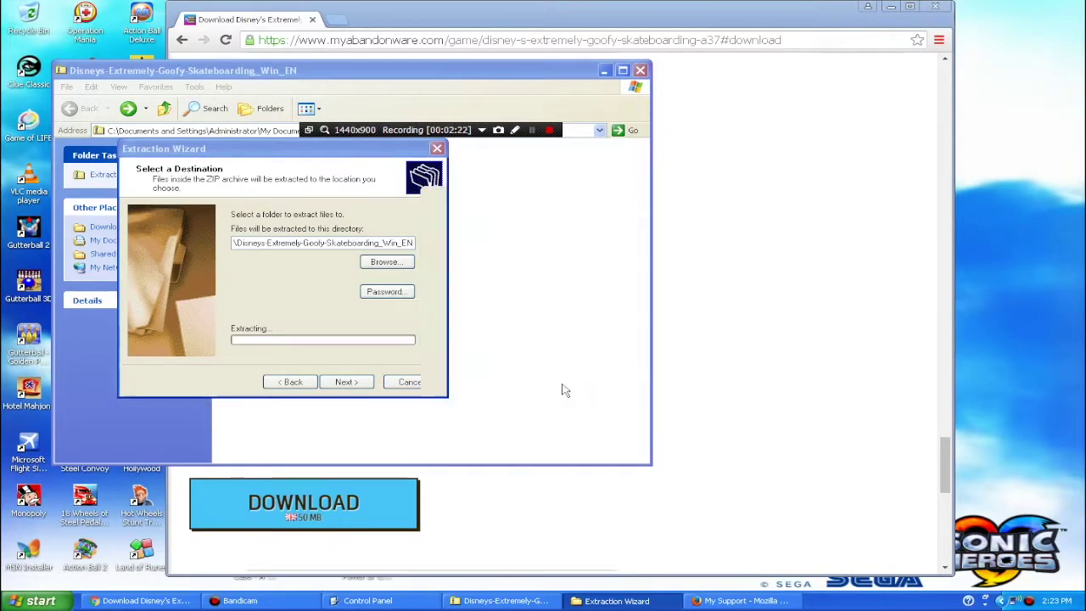
pyautogui.click(346, 384)
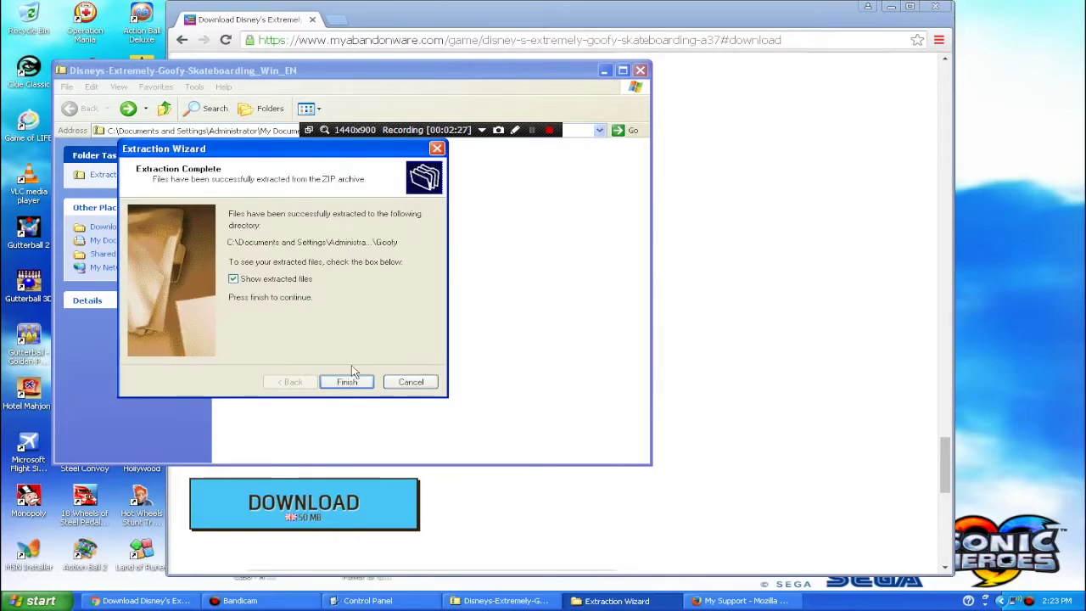
# - Finish extraction and run 'skating' from the inner Goofy folder, allowing the security warning
pyautogui.click(350, 382)
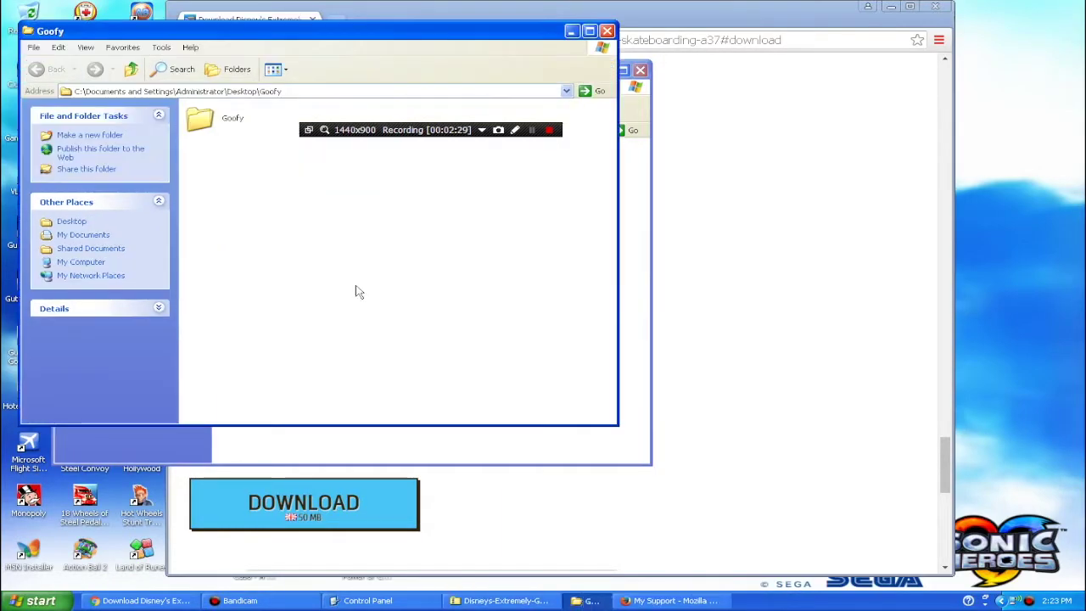
pyautogui.doubleClick(201, 119)
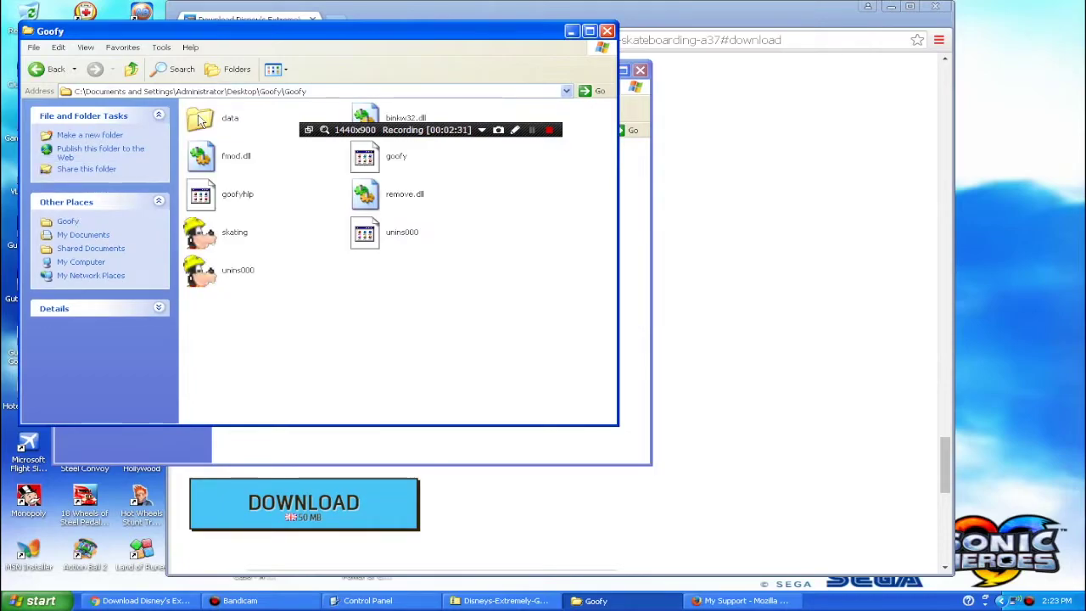
pyautogui.doubleClick(264, 229)
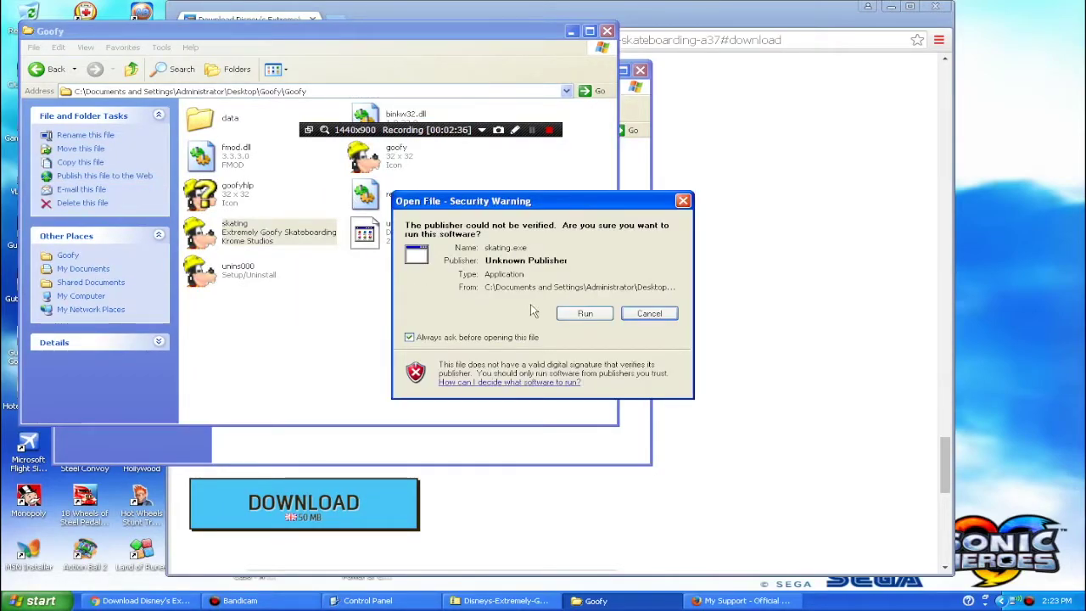
pyautogui.click(570, 313)
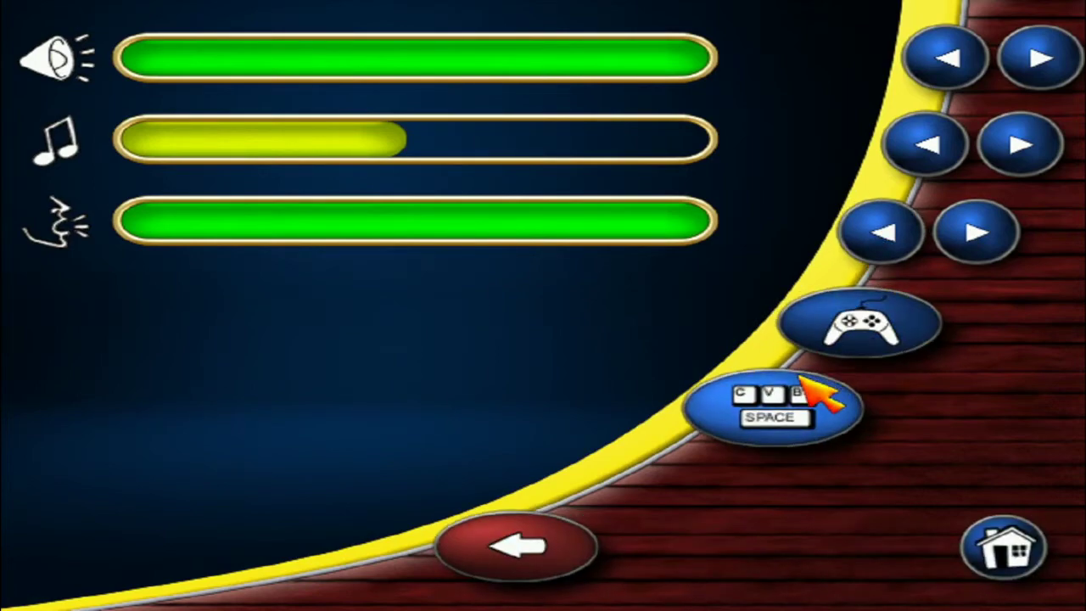
# - Rebind movement keys W, S, A, D to the Up, Down, Left, Right arrows
pyautogui.click(803, 390)
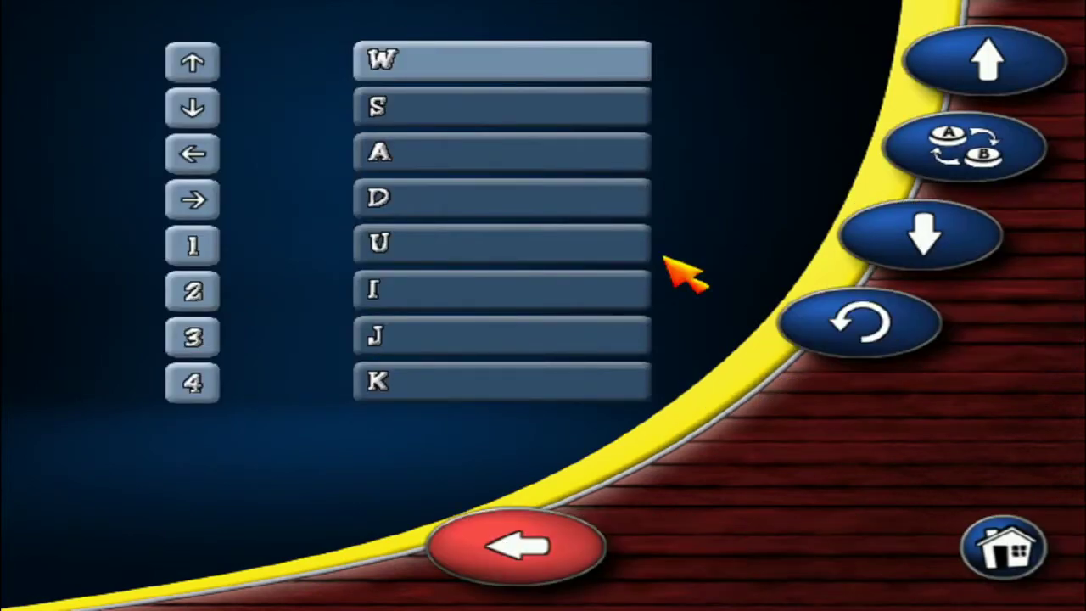
pyautogui.click(507, 53)
pyautogui.press('Up')
pyautogui.click(505, 95)
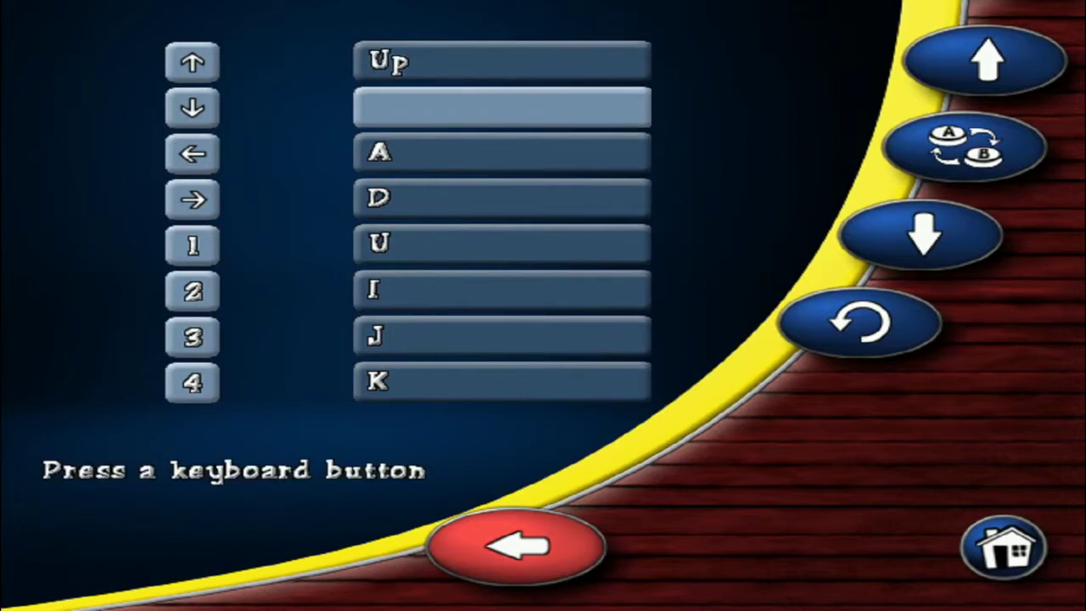
pyautogui.press('Down')
pyautogui.click(504, 150)
pyautogui.press('Left')
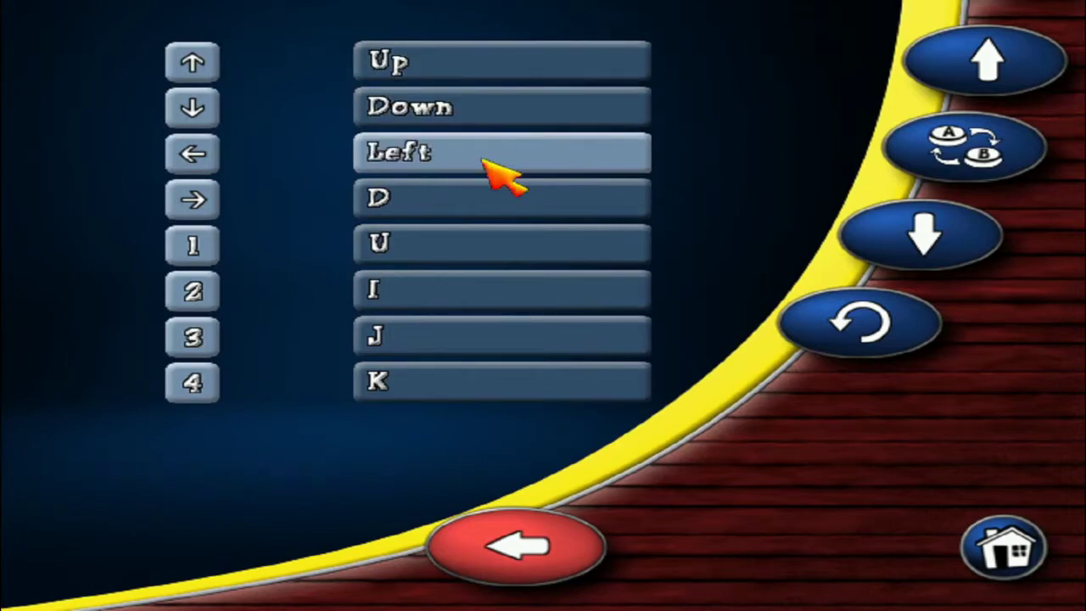
pyautogui.click(489, 194)
pyautogui.press('Right')
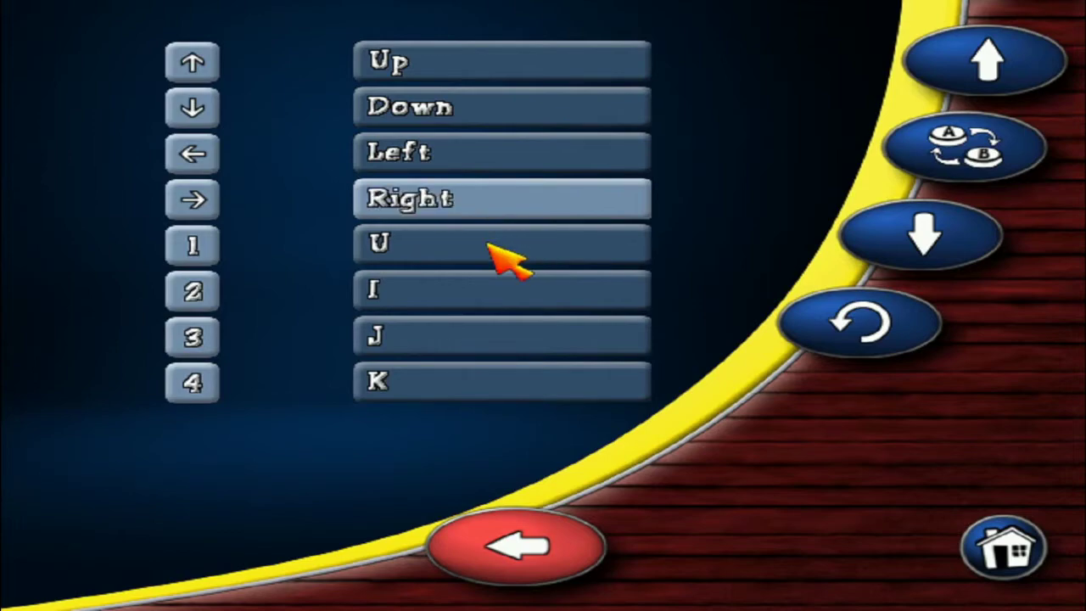
# - Rebind action keys U, I, J, K to 1, 2, 3, 4 and leave the controls screen
pyautogui.click(500, 248)
pyautogui.press('1')
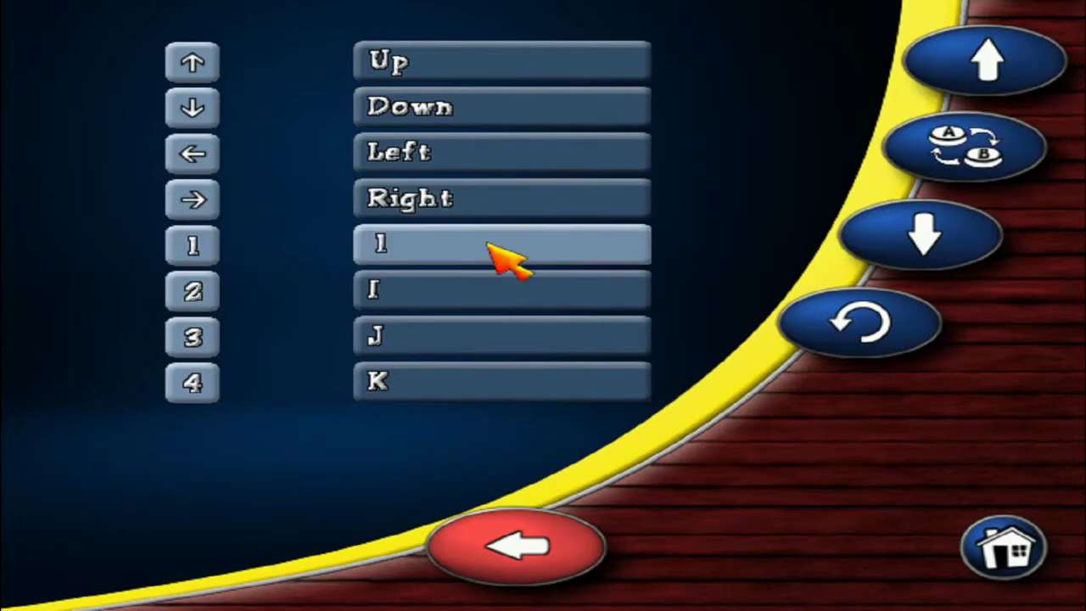
pyautogui.click(461, 303)
pyautogui.press('2')
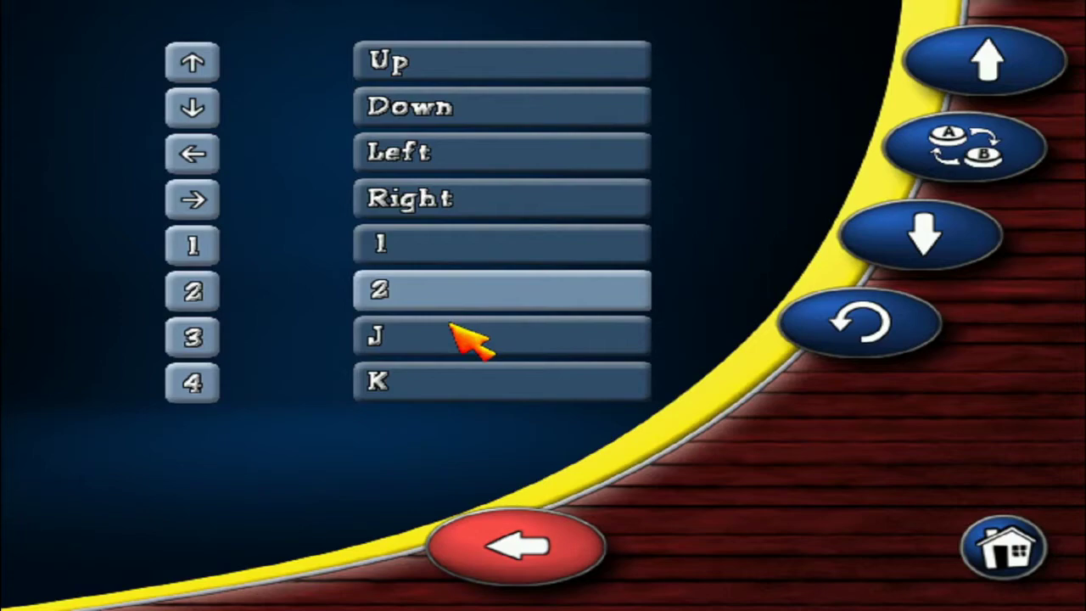
pyautogui.click(452, 325)
pyautogui.press('3')
pyautogui.click(432, 382)
pyautogui.press('4')
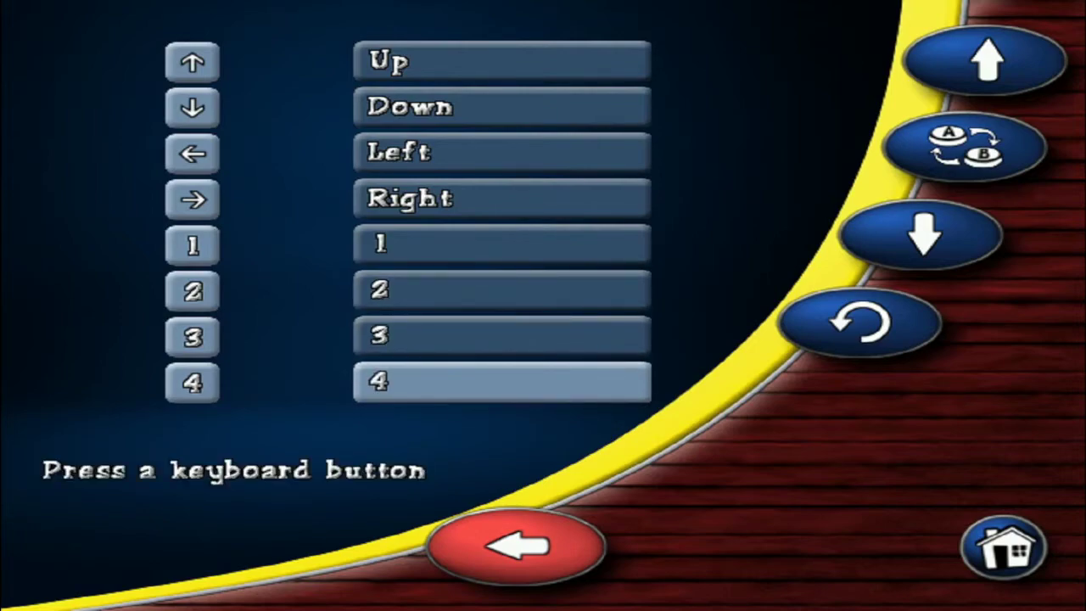
pyautogui.click(533, 553)
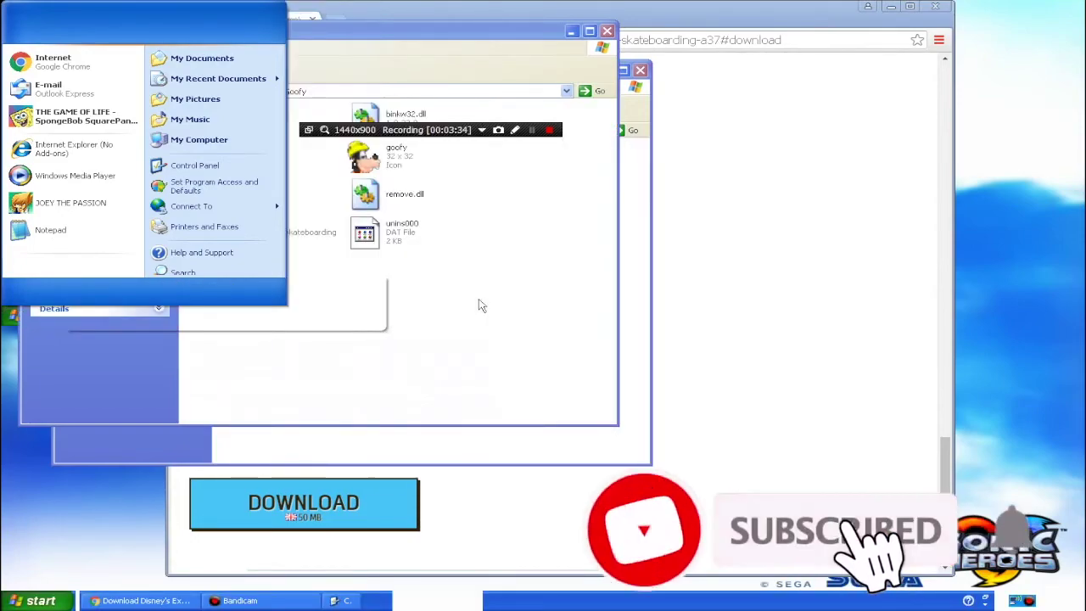
# - Bring the extracted Goofy folder window back to the front
pyautogui.click(536, 162)
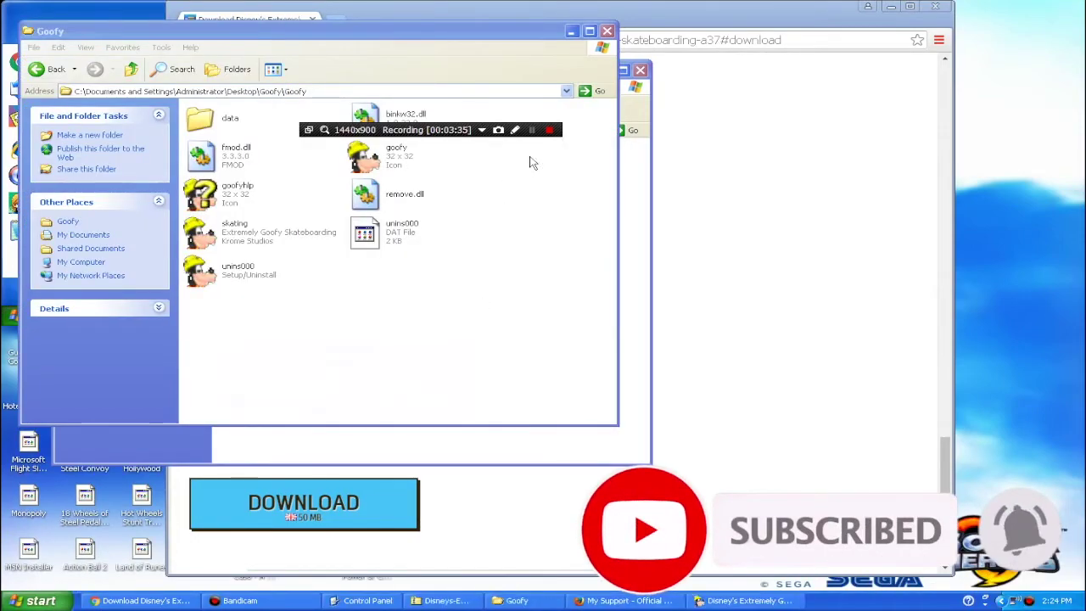